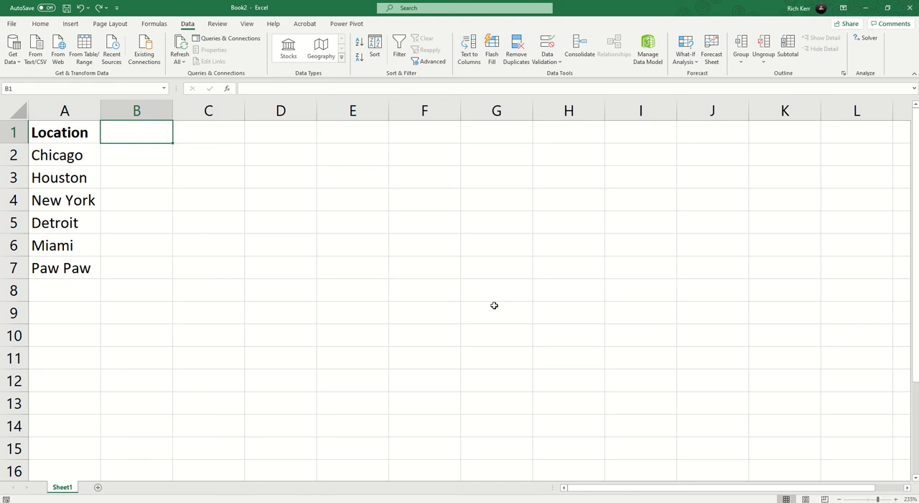
Convert the city names in A2:A7 to the Geography data type and fit column A's width to its contents.
click(84, 152)
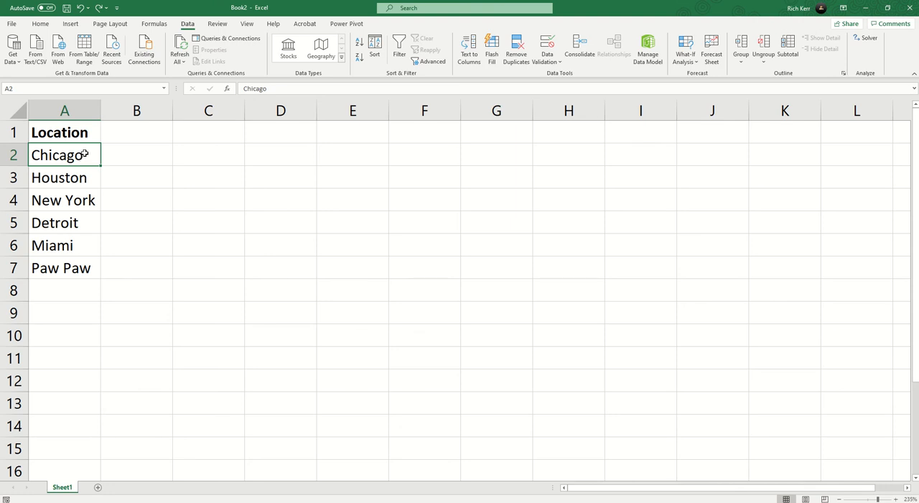
drag(84, 154, 90, 263)
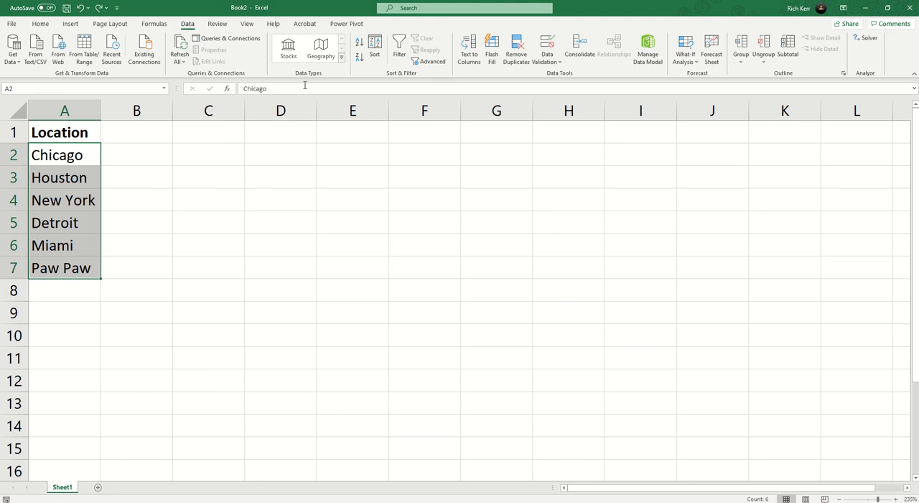
click(321, 46)
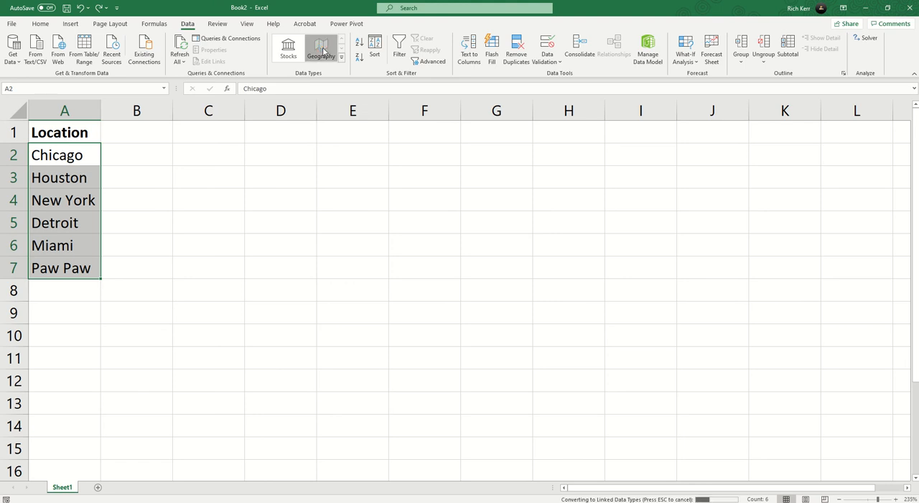
click(69, 155)
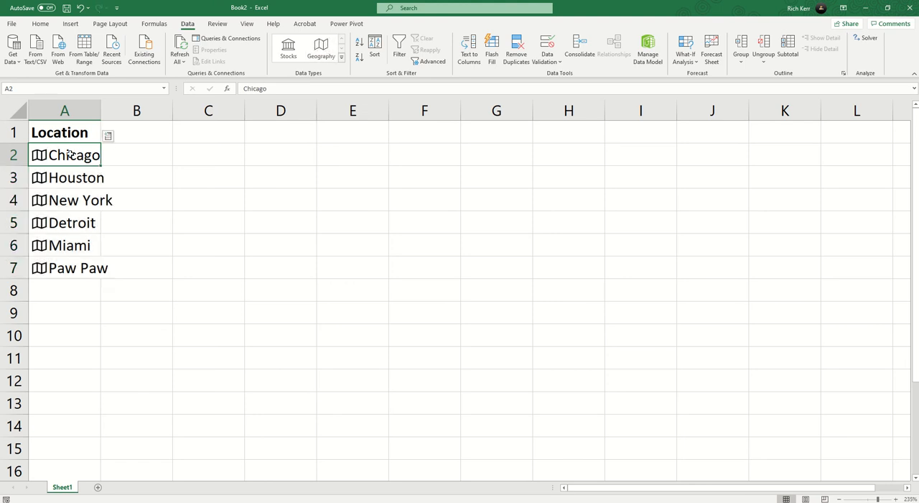
double_click(101, 111)
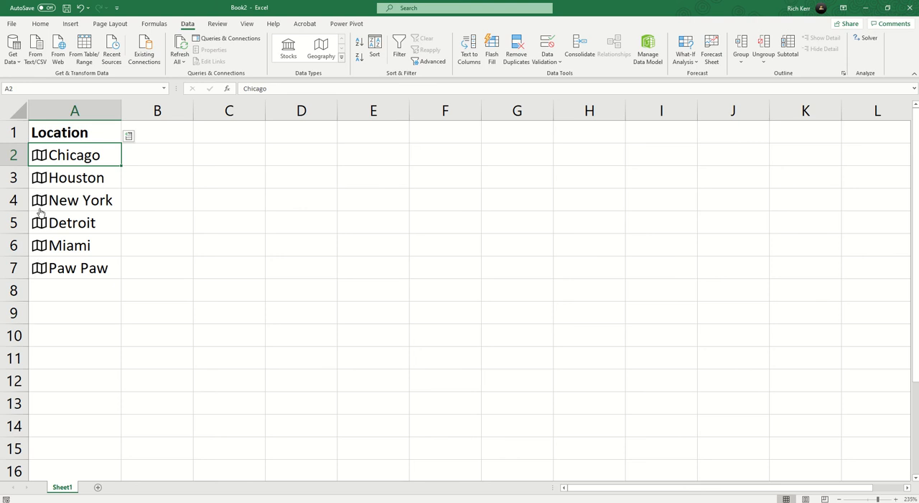
Examine the details on Chicago's data card, from the administrative divisions down to the description and sources, and close the card.
click(39, 157)
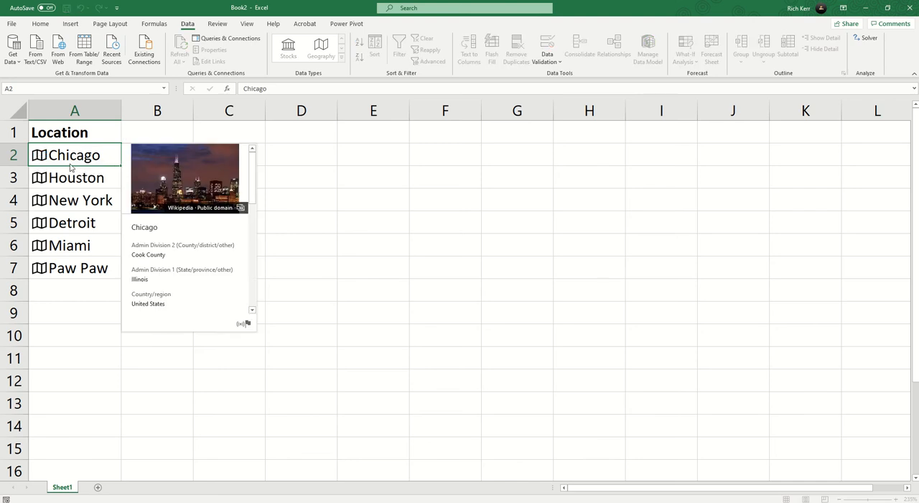
scroll(212, 215, down, 3)
scroll(215, 219, down, 5)
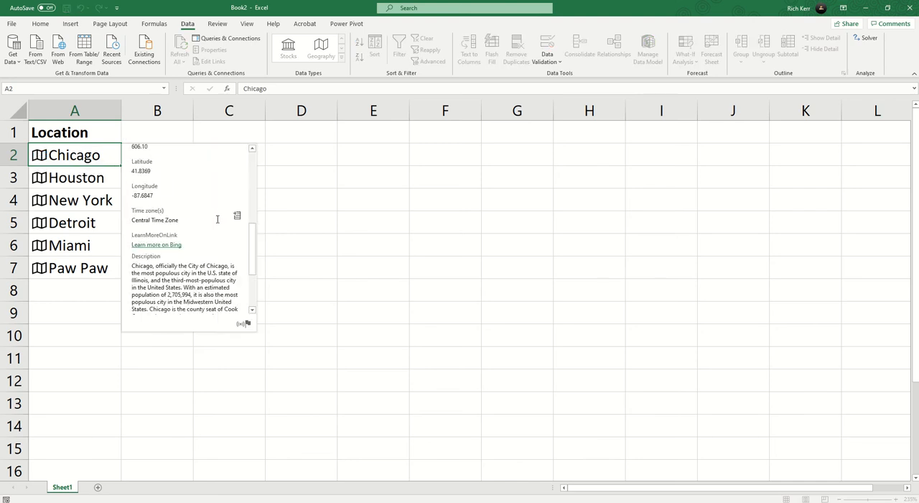
scroll(215, 220, up, 10)
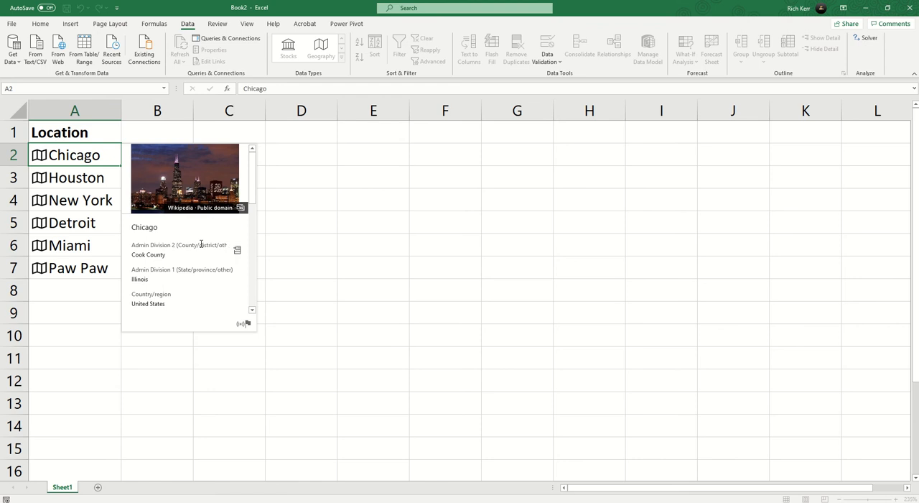
scroll(188, 237, down, 3)
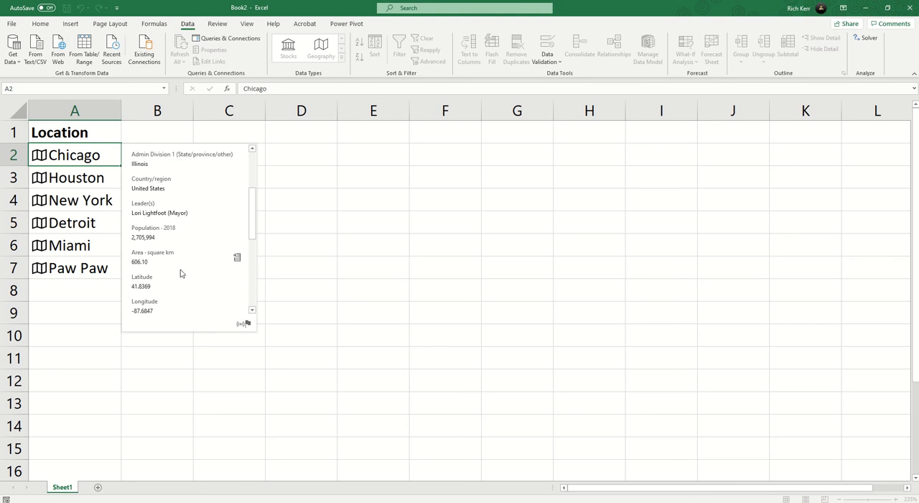
scroll(181, 274, down, 3)
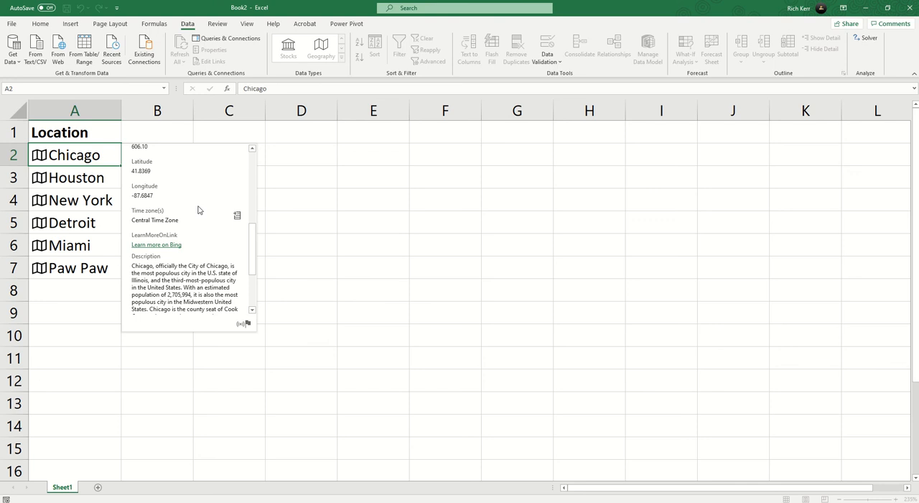
scroll(192, 257, down, 3)
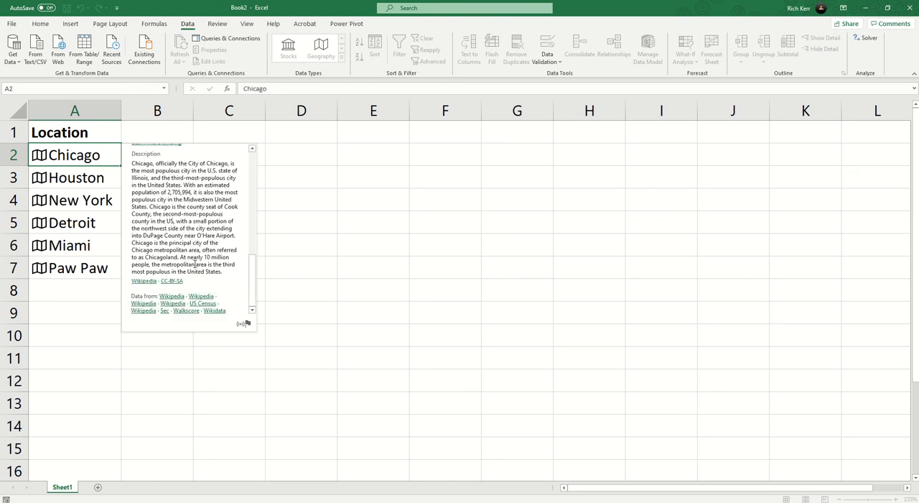
scroll(195, 264, up, 5)
key(Escape)
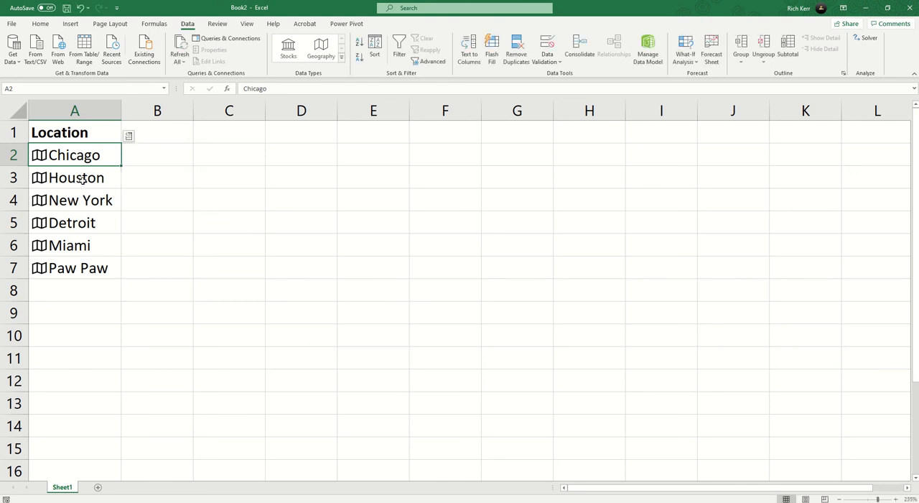
Enter the header Population in B1 and make it bold.
click(82, 180)
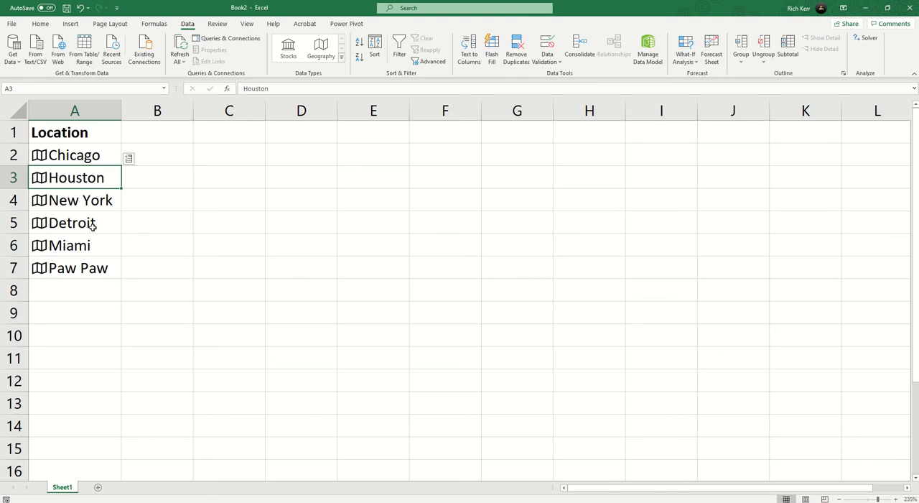
click(162, 138)
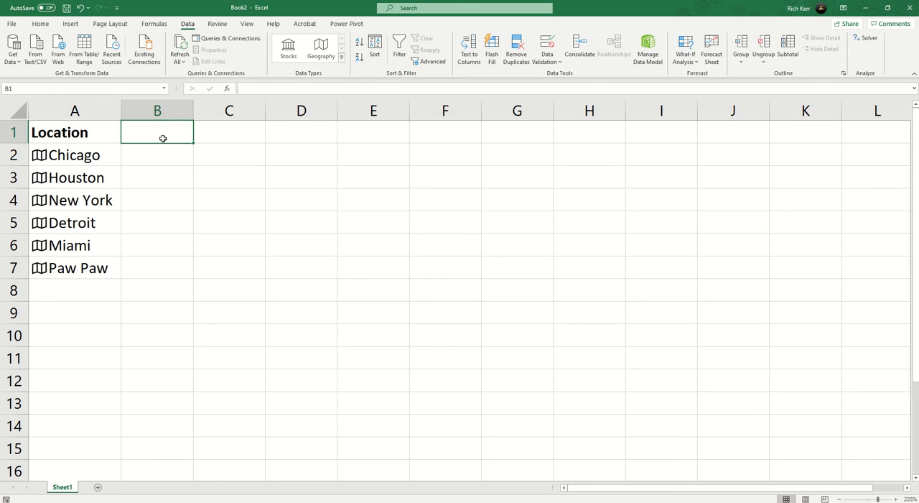
text(Popu)
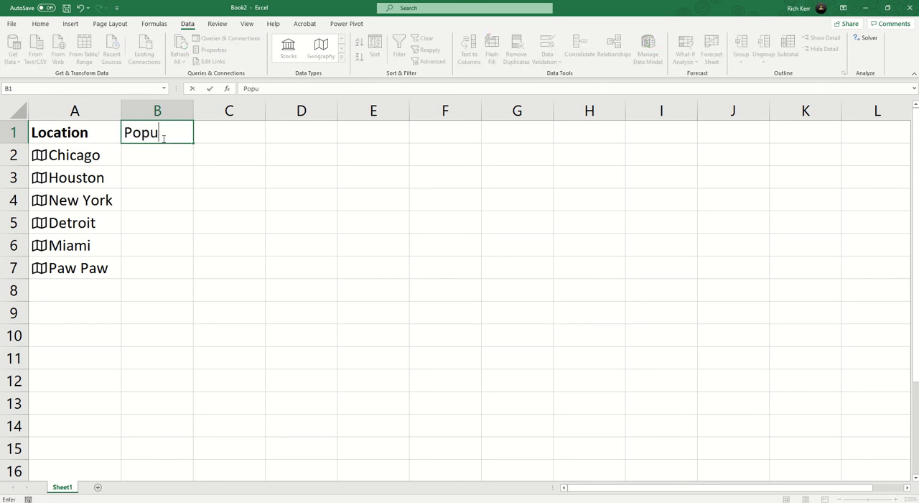
text(lation)
key(Return)
key(Up)
key(ctrl+b)
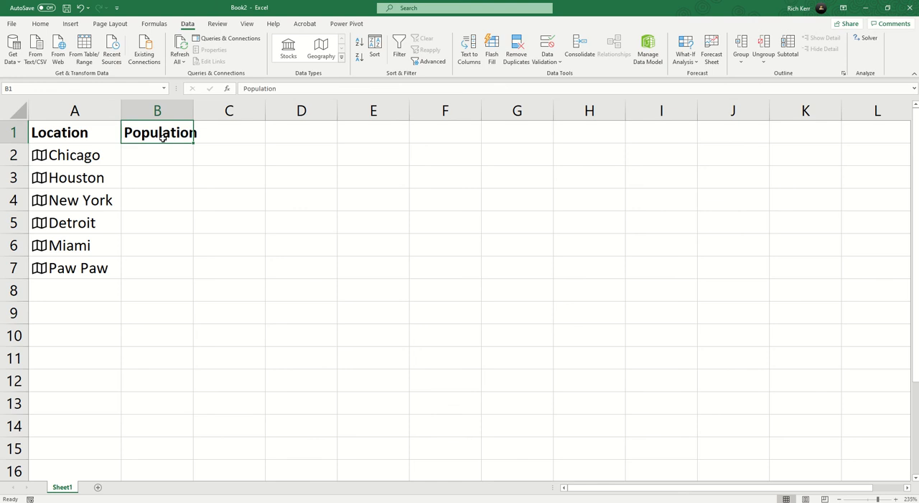
Enter the formula =A2.Population in B2 to retrieve Chicago's population.
key(ctrl+Down)
key(ctrl+Up)
key(Down)
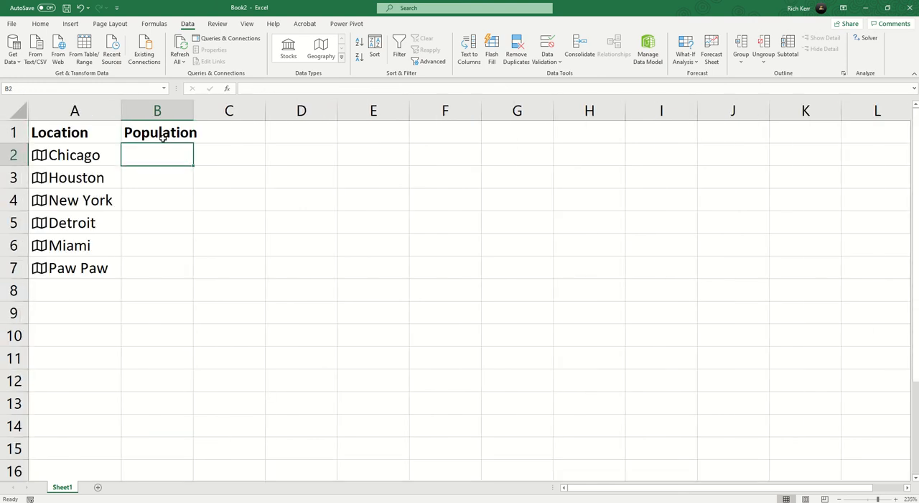
text(=)
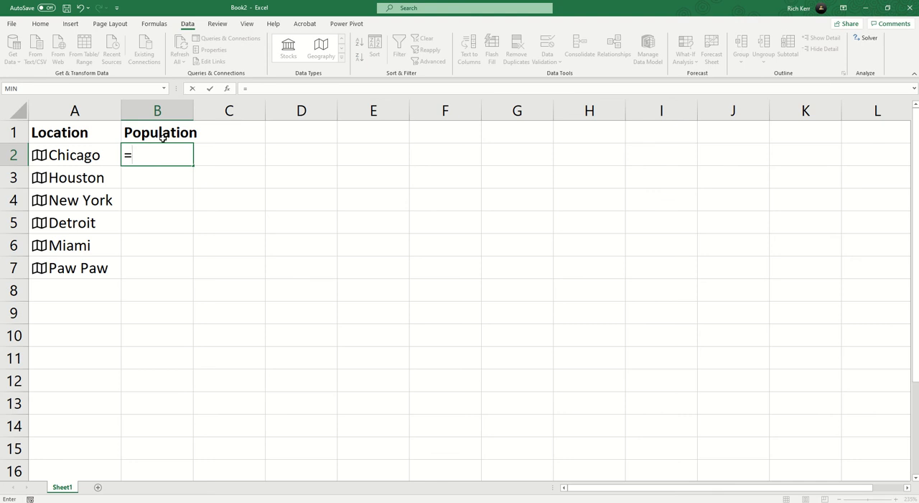
text(a2)
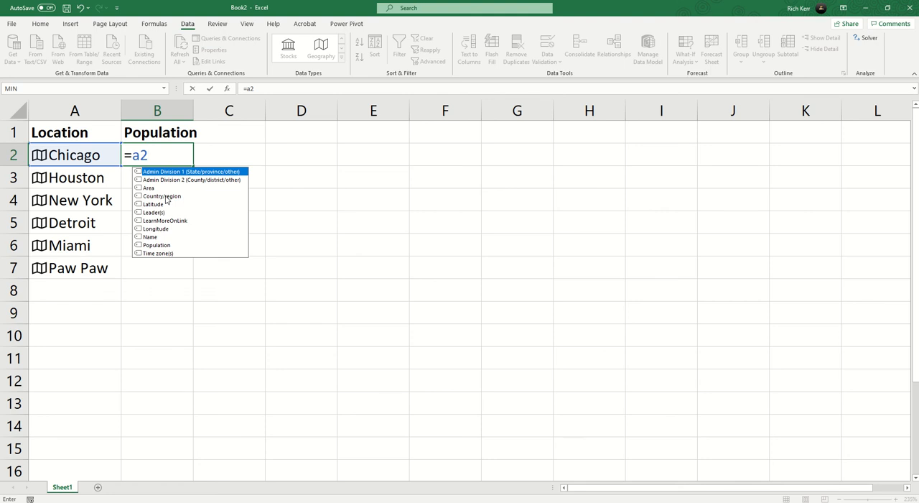
text(.)
double_click(164, 245)
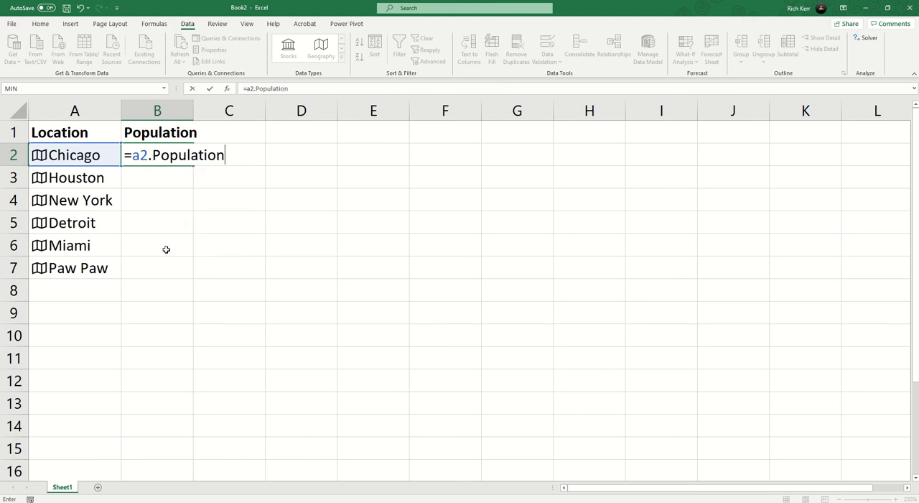
key(Return)
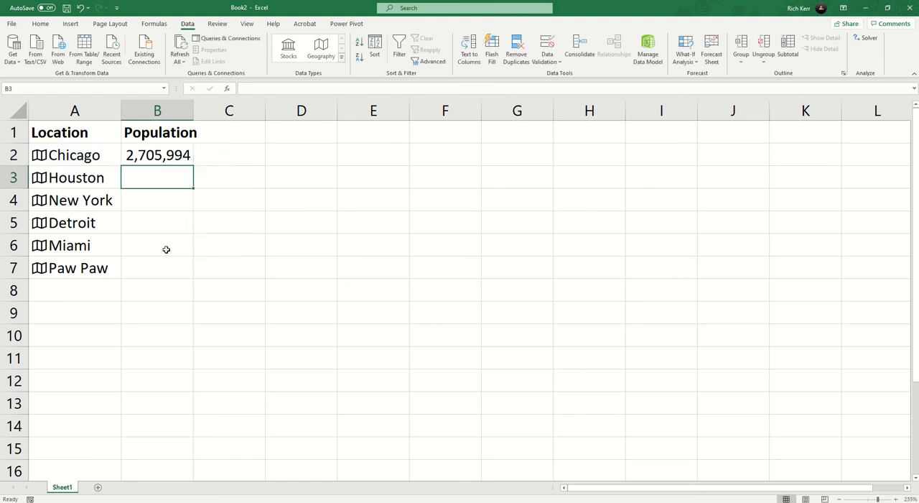
Fill the population formula from B2 down to B7 and widen column B to fit its header.
click(177, 156)
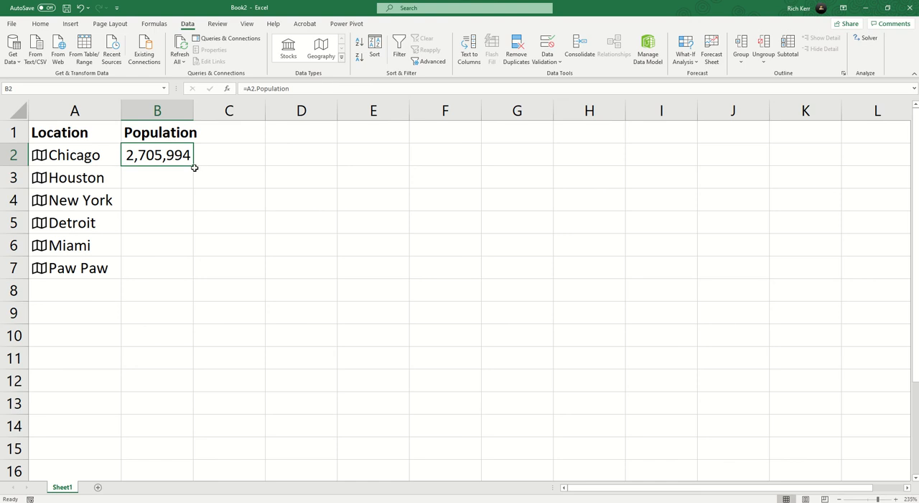
double_click(191, 166)
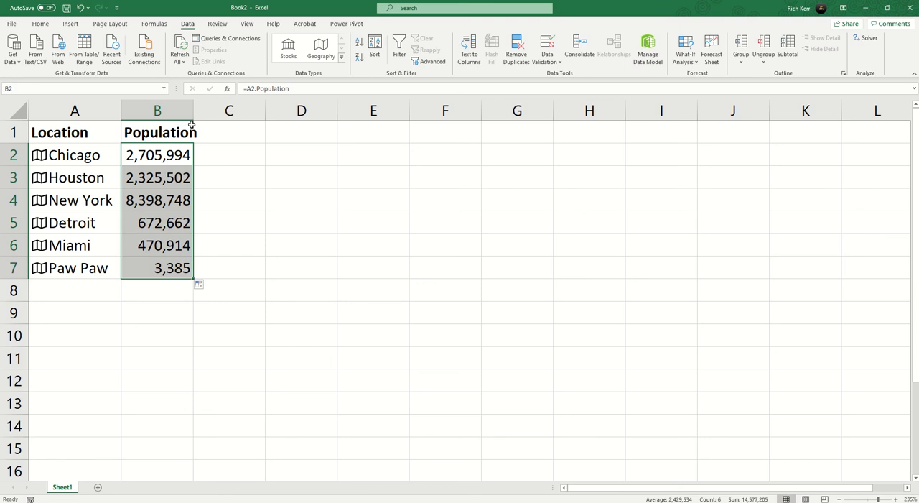
drag(193, 113, 204, 112)
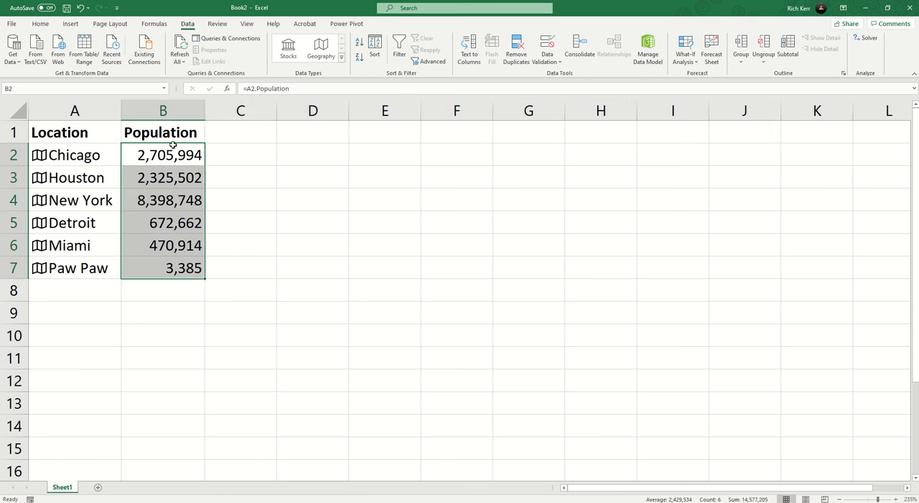
Review the linked city cells, Chicago's data card and the population formula in B2 without changing them.
click(100, 155)
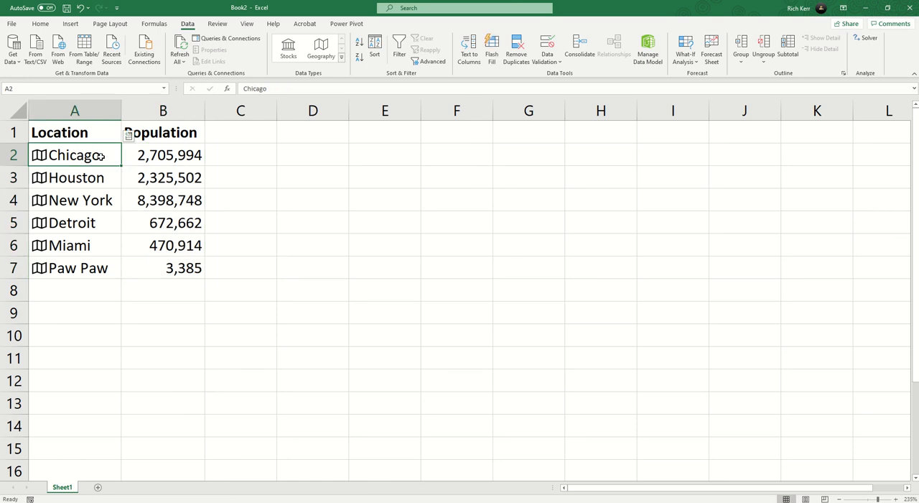
click(96, 180)
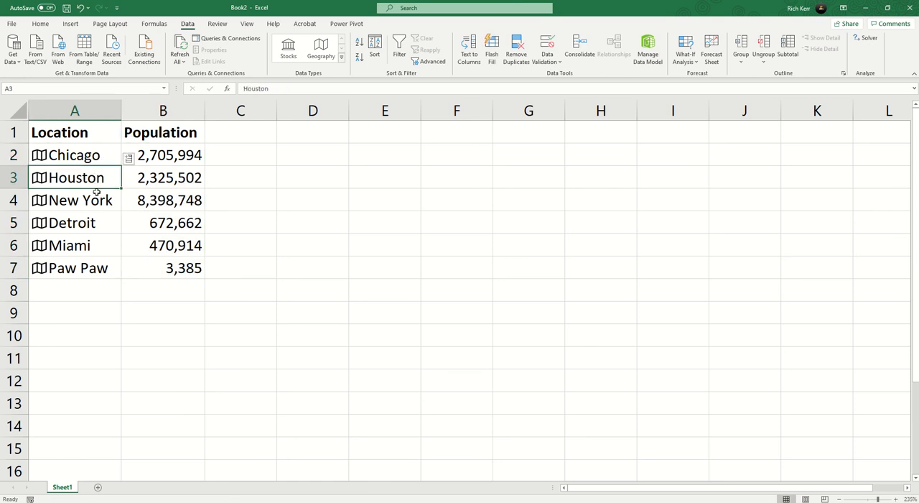
click(91, 204)
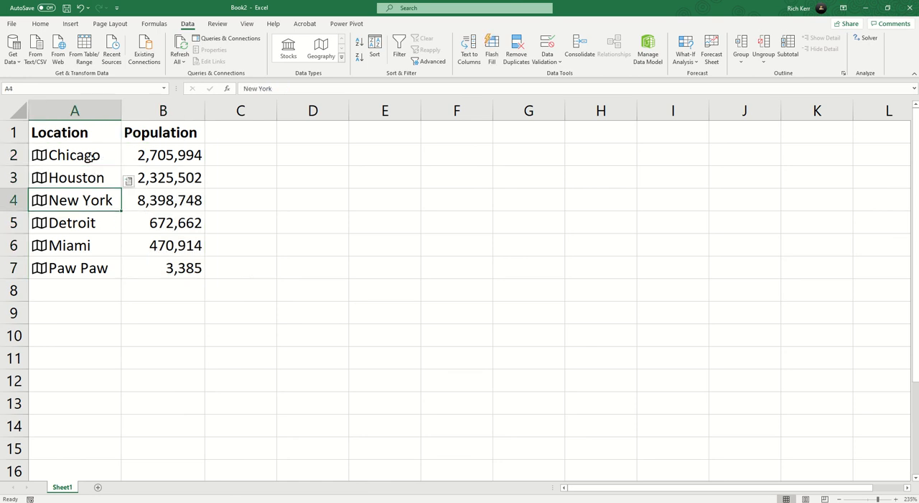
click(90, 158)
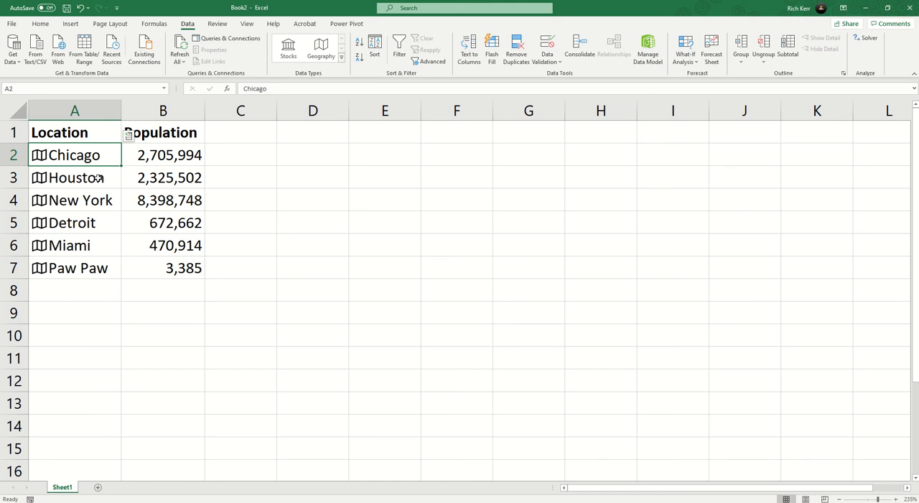
click(40, 157)
key(Escape)
double_click(134, 155)
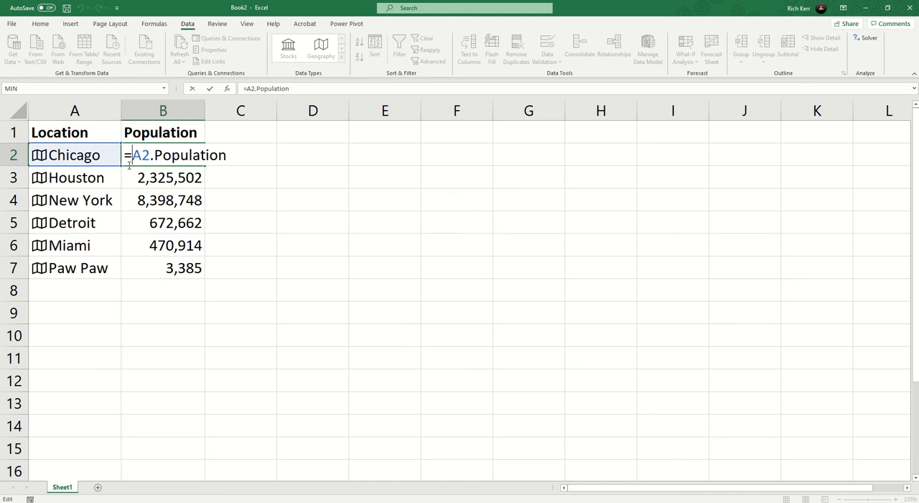
key(Return)
Extract Chicago's Time zone(s) field into C2 and open the resulting formula for inspection.
click(95, 156)
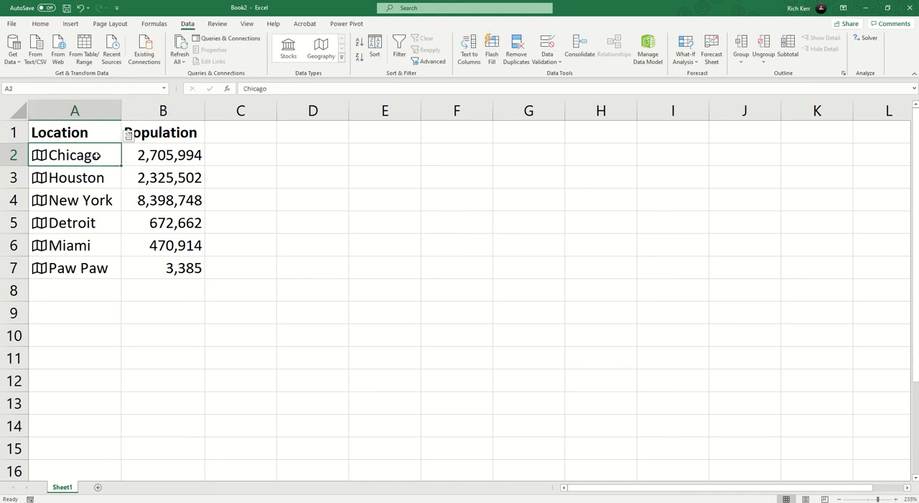
click(129, 138)
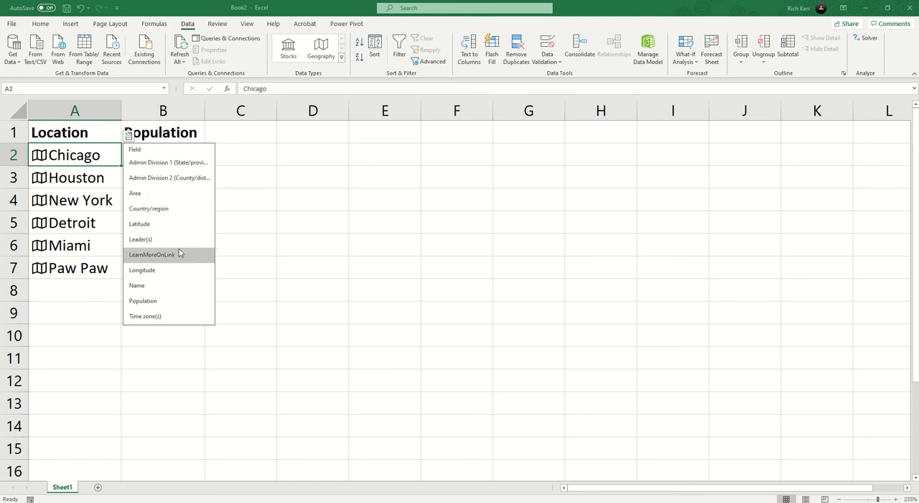
click(167, 317)
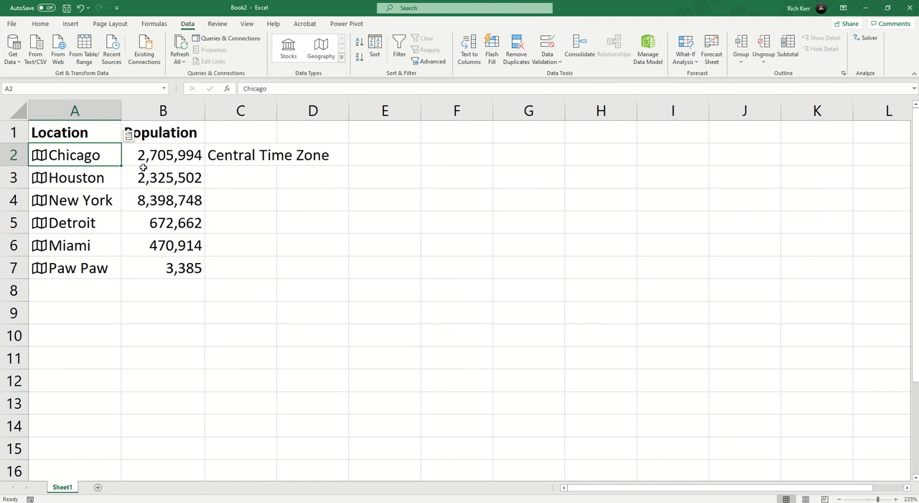
click(260, 155)
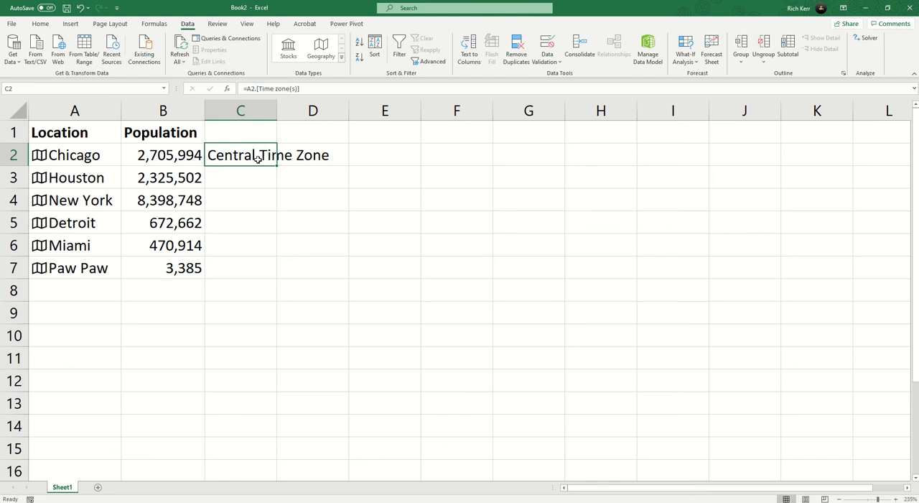
double_click(247, 157)
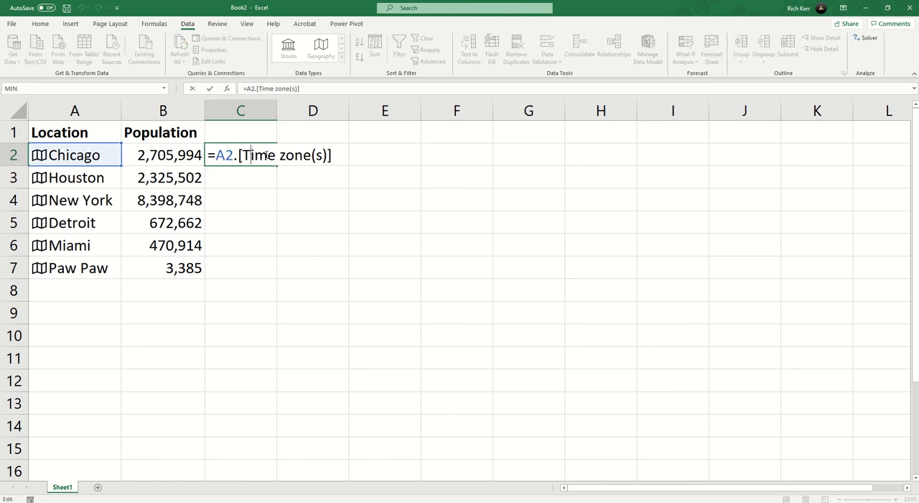
Fill Chicago's time zone formula from C2 down to C7 for the remaining cities.
key(Return)
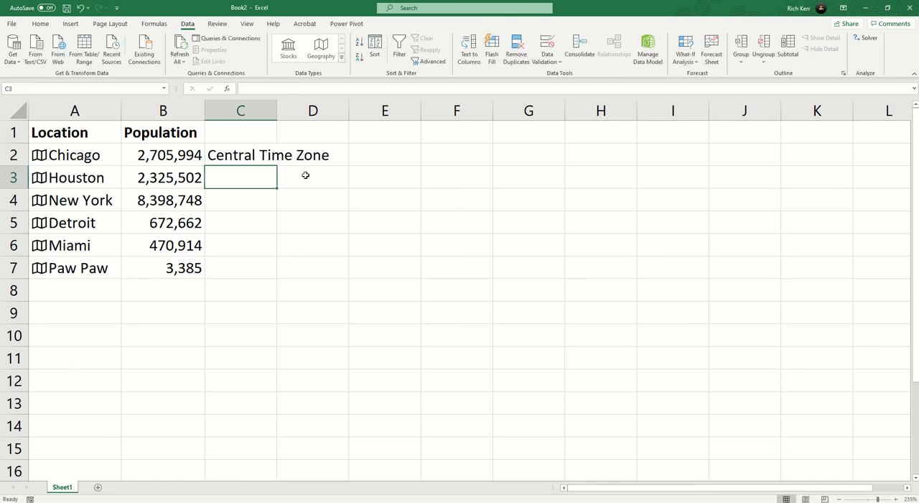
click(270, 159)
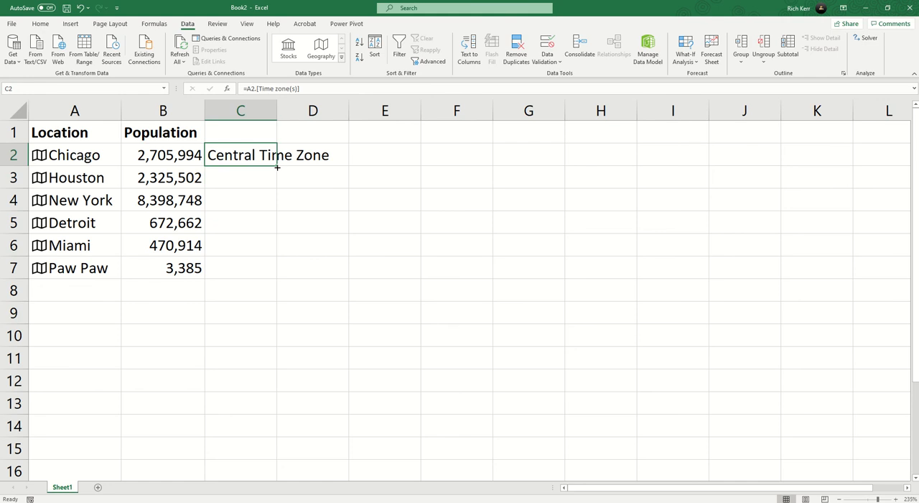
double_click(273, 166)
Add the bold header Time Zone in C1 and autofit column C to its contents.
click(257, 138)
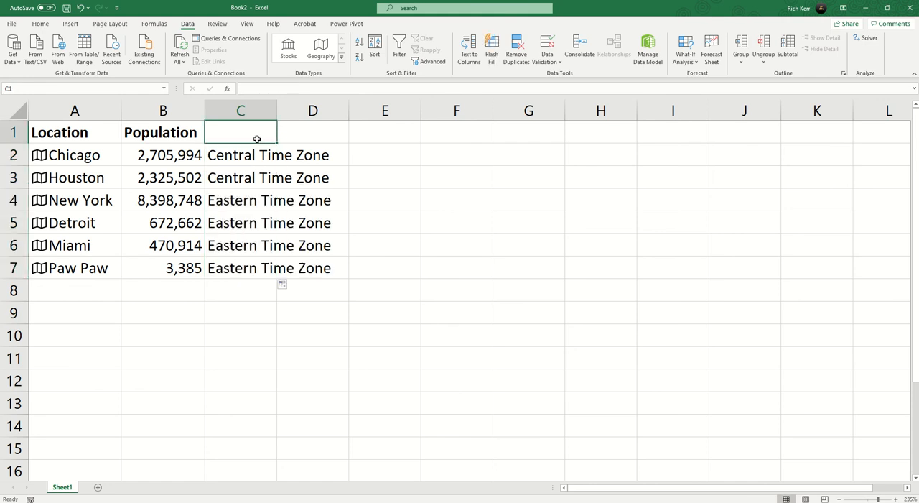
text(Time Zo)
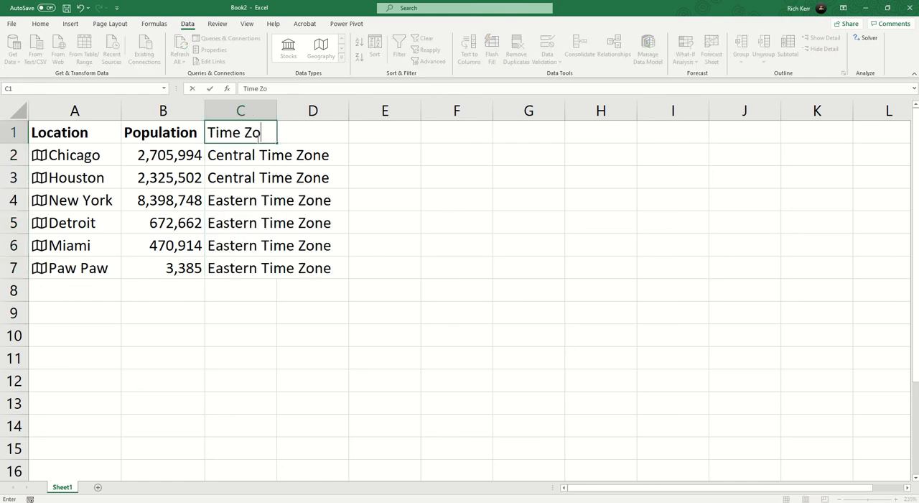
text(ne)
key(ctrl+Return)
key(ctrl+b)
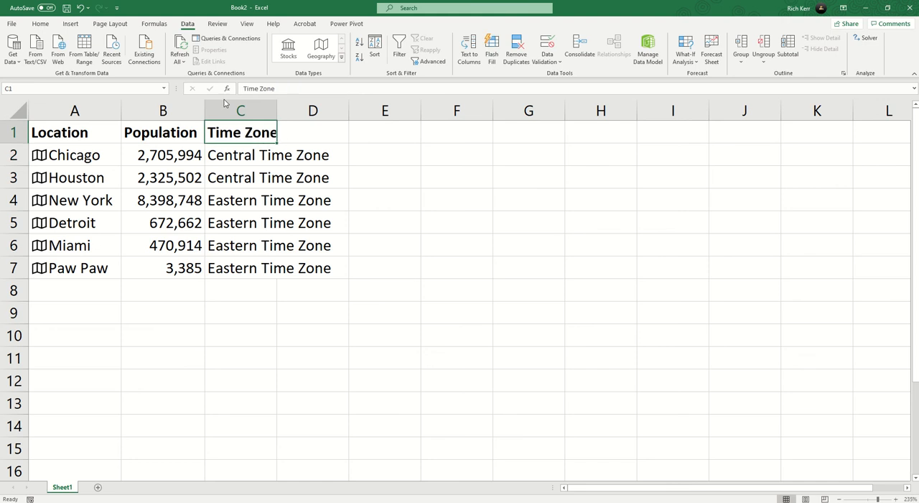
double_click(277, 110)
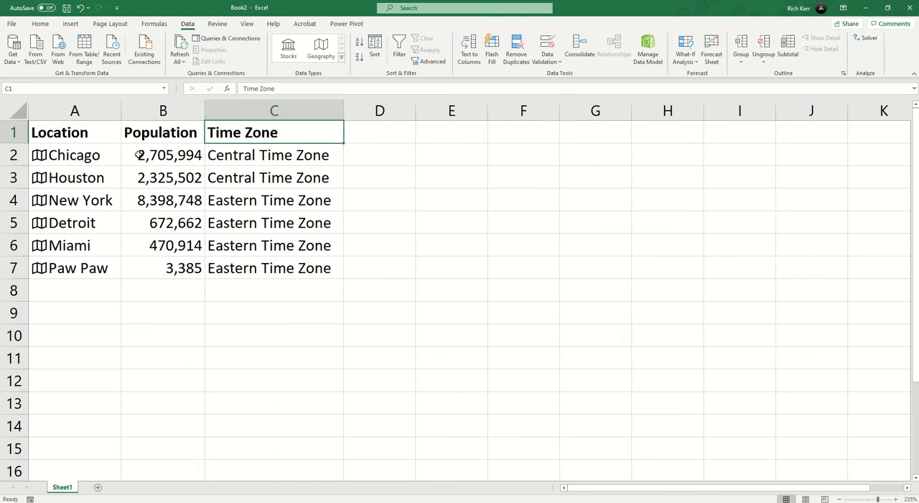
Extract Chicago's Leader(s) field into D2 and enter the header Leader in D1.
click(91, 155)
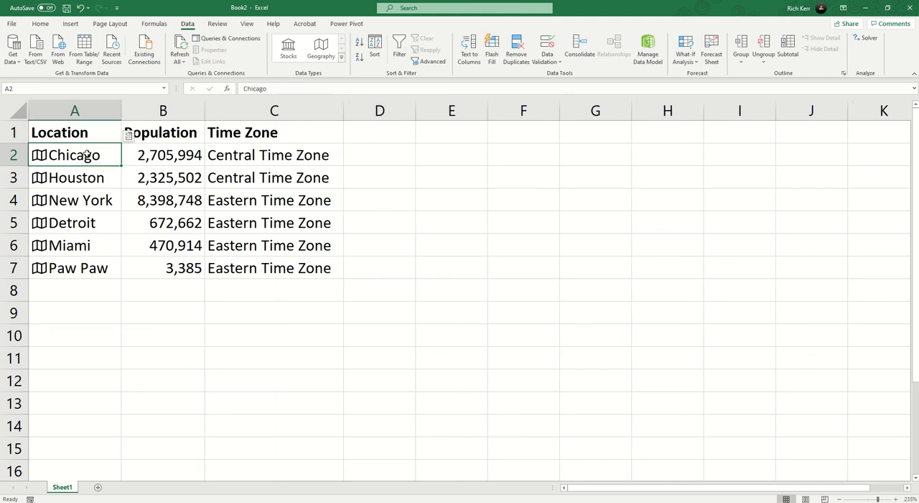
click(130, 139)
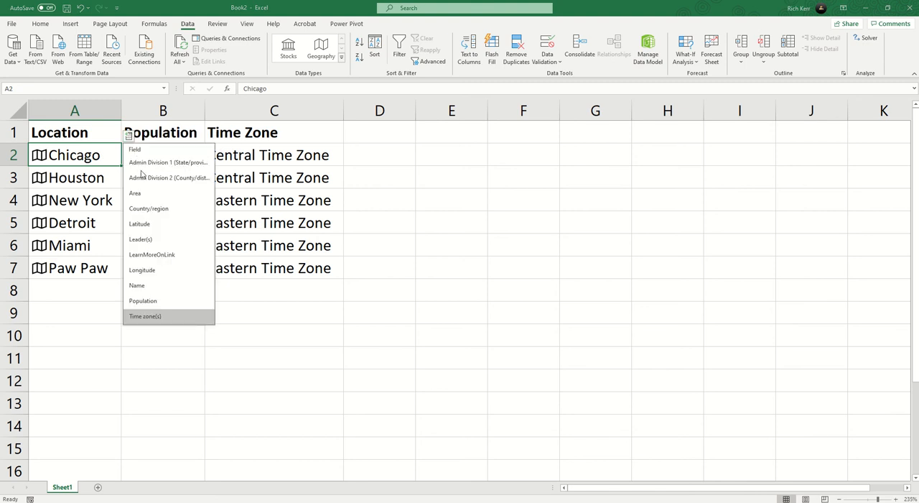
click(166, 238)
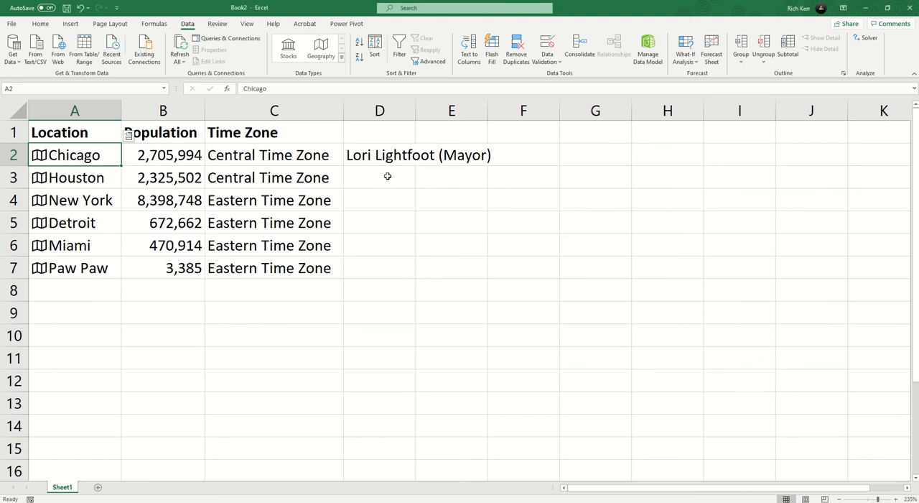
click(392, 133)
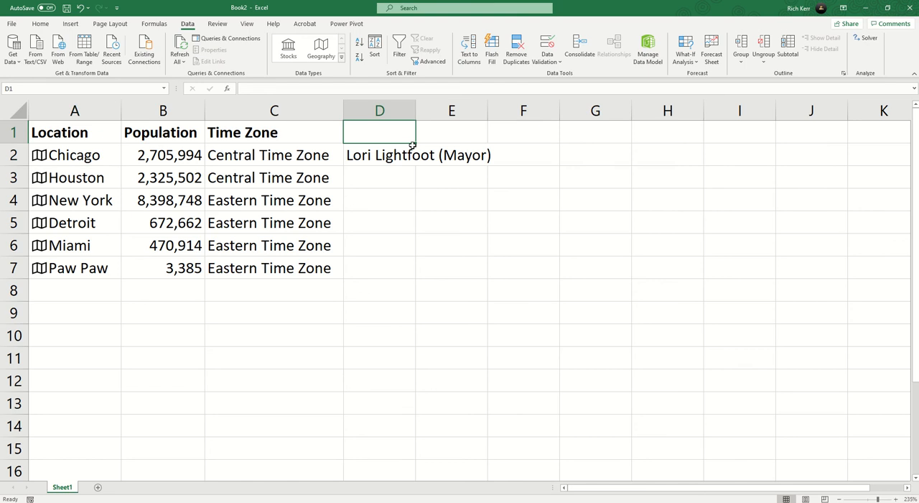
text(Leader)
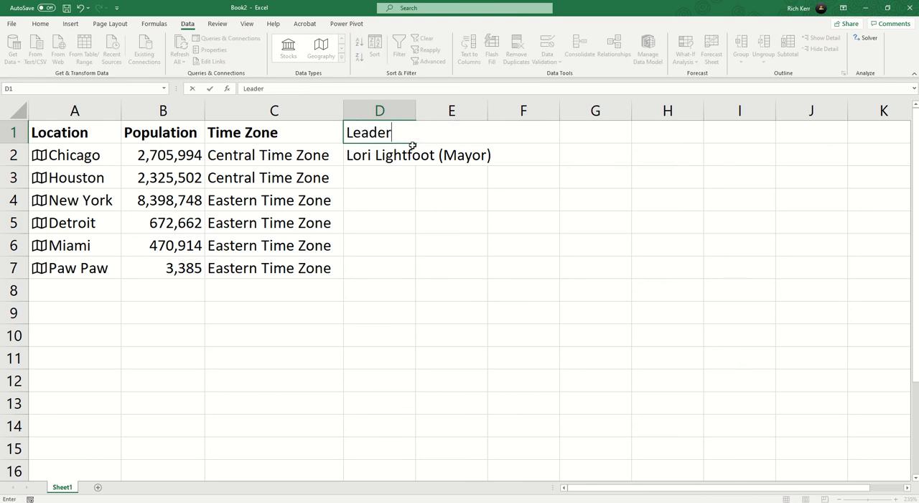
key(Return)
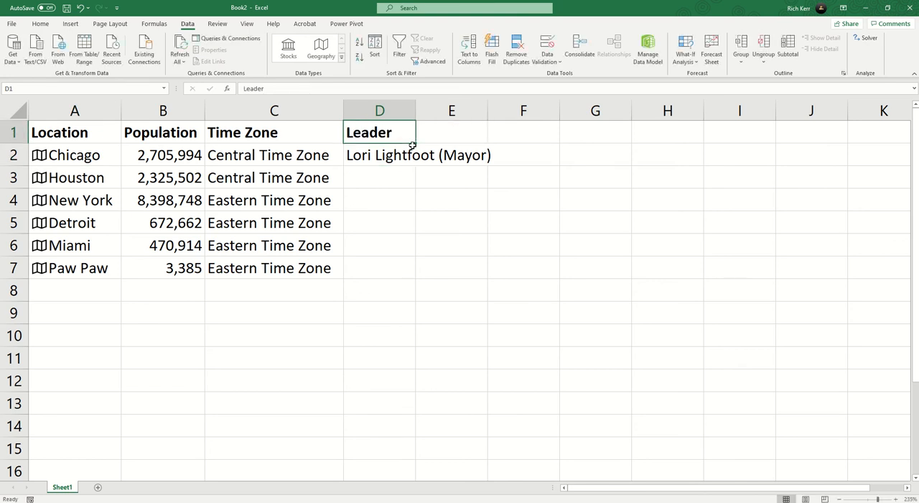
Fill the leader formula from D2 down to D7 and autofit column D to the names.
click(415, 162)
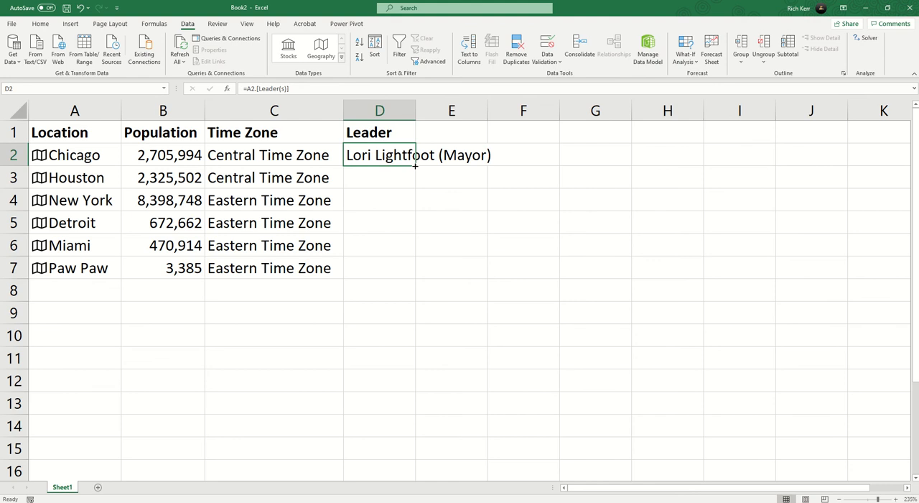
double_click(415, 165)
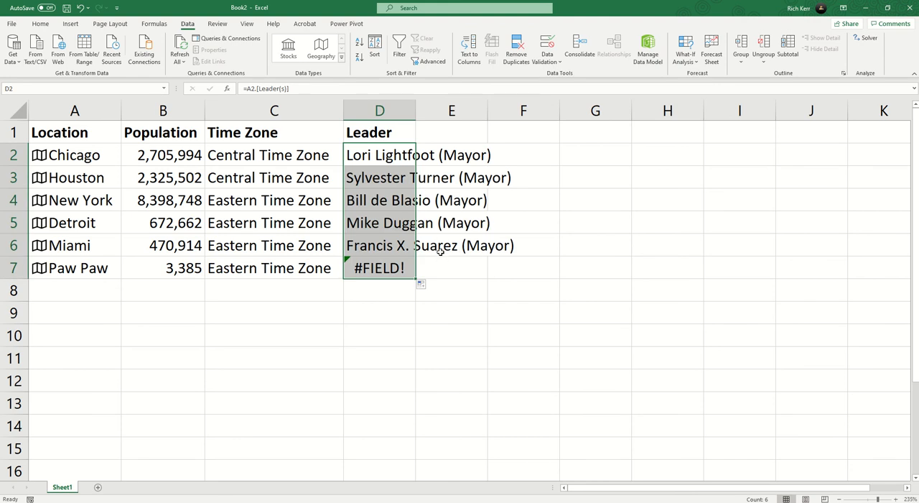
click(376, 267)
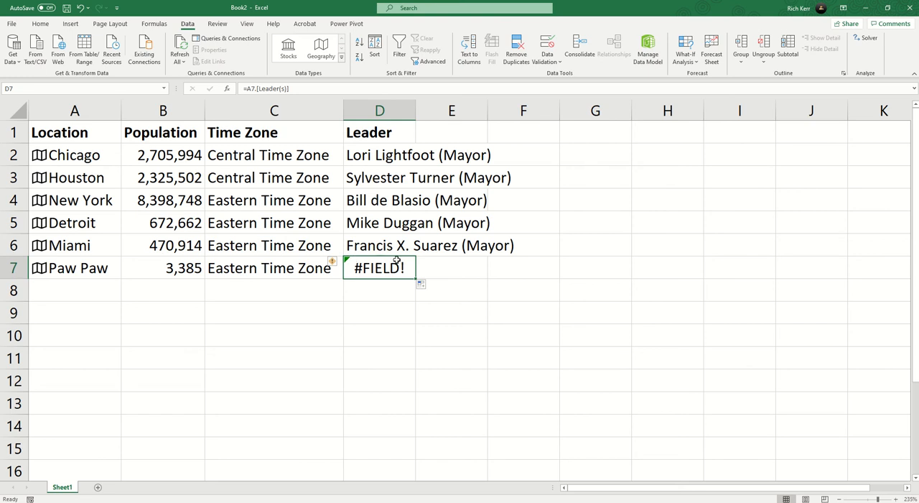
double_click(416, 109)
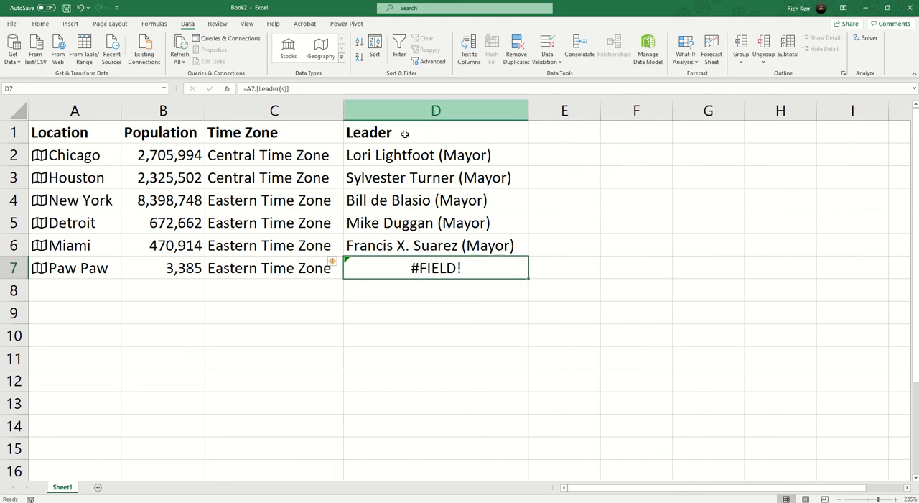
Change the D2 formula to =IFERROR(A2.[Leader(s)],"Unknown") and fill it down to D7.
double_click(372, 156)
click(356, 155)
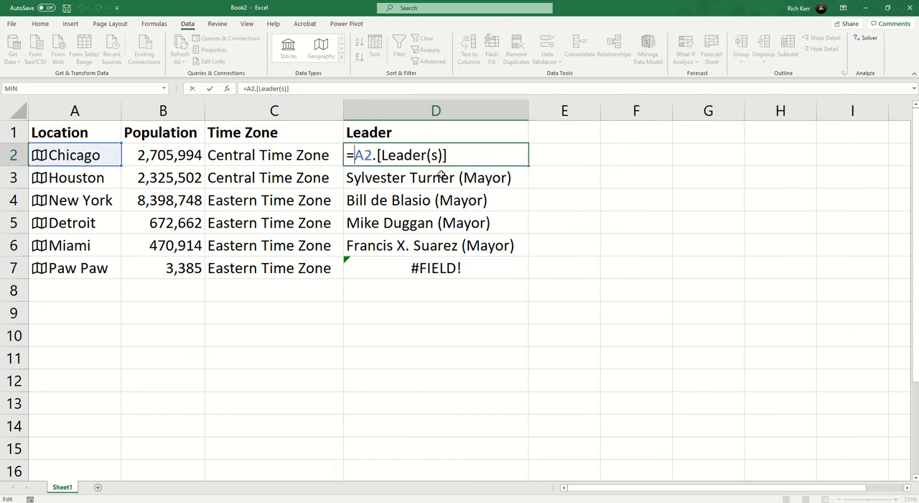
text(ife)
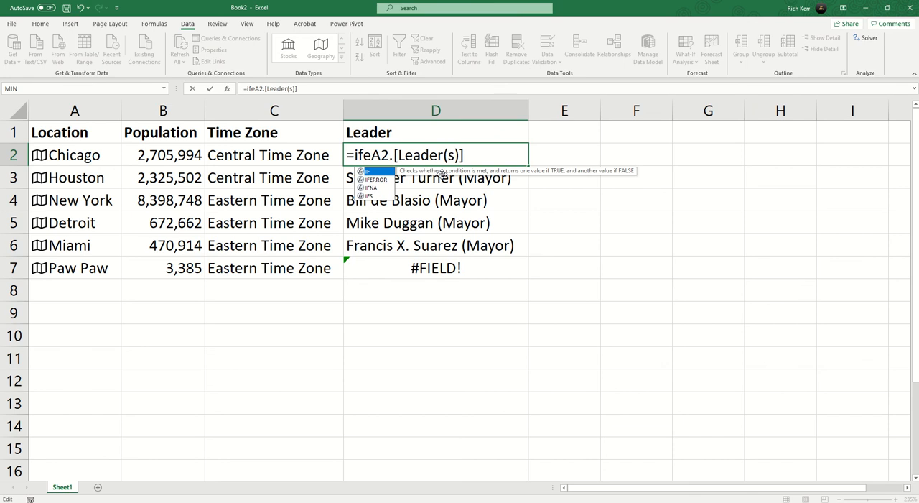
text(rror)
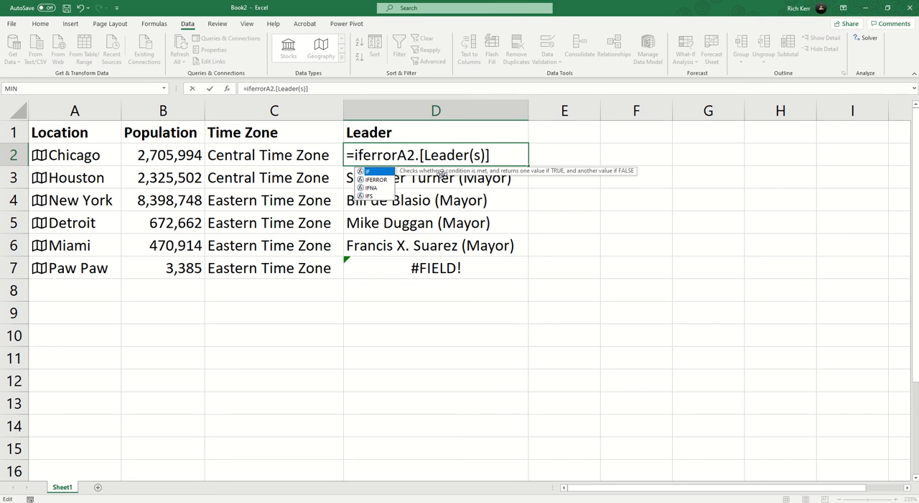
text(()
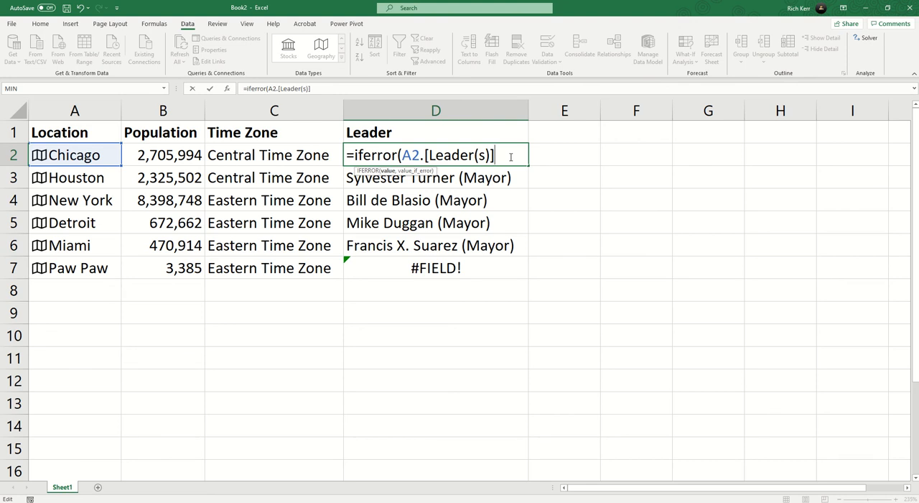
text(,)
text("Unknown)
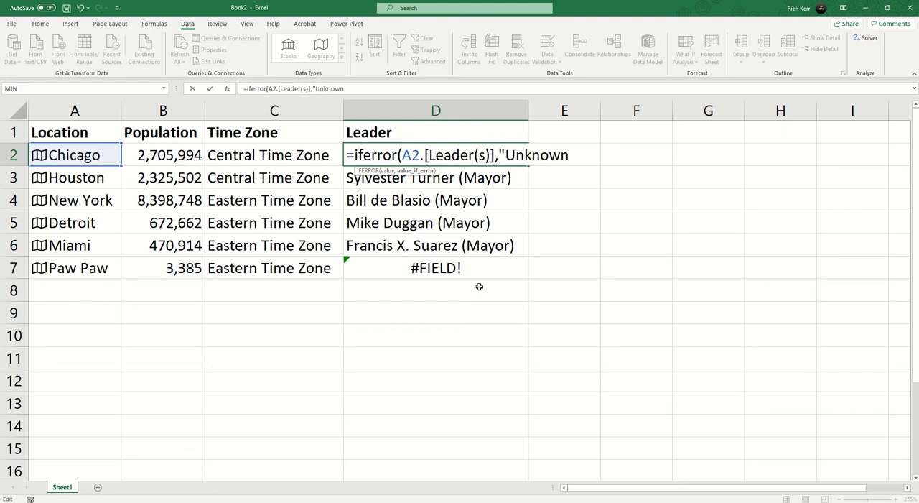
text("))
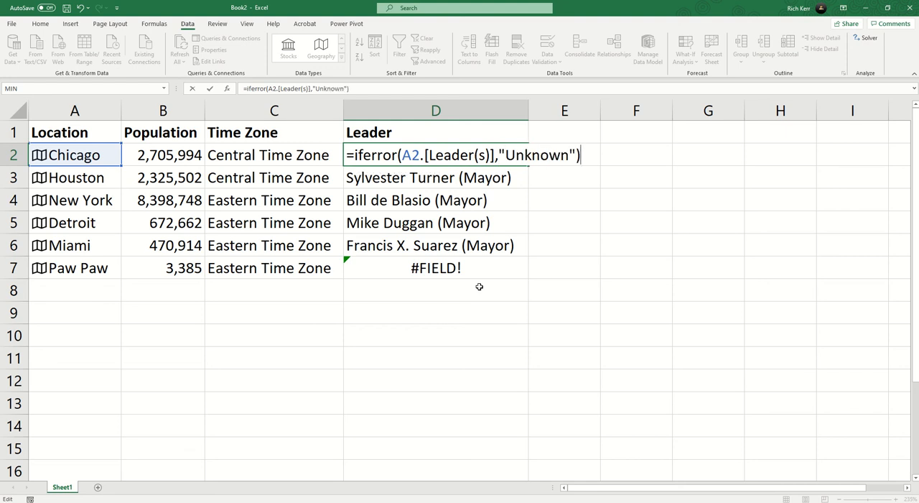
key(Return)
key(Up)
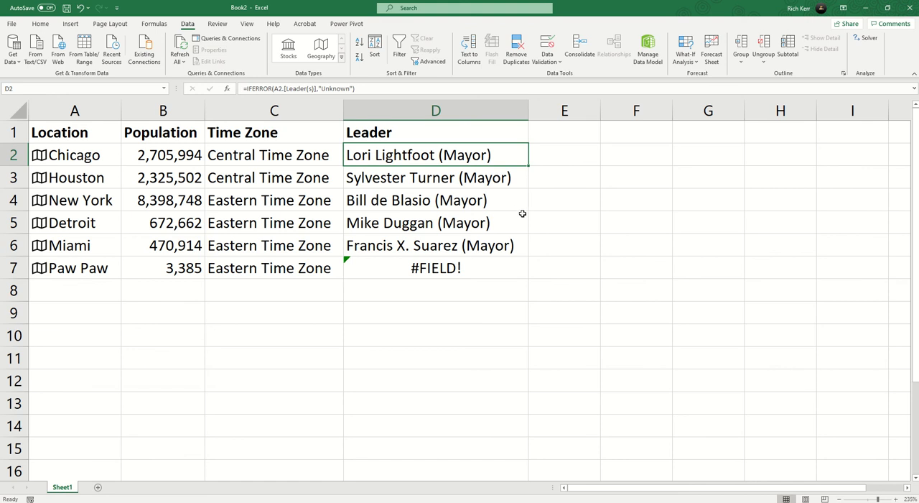
double_click(528, 166)
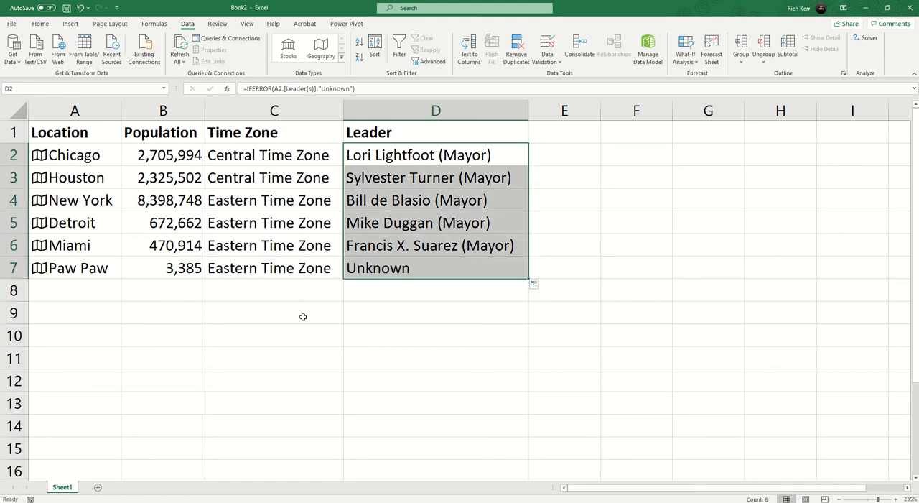
Add Tokyo as a new location in A8, directly below Paw Paw.
click(101, 290)
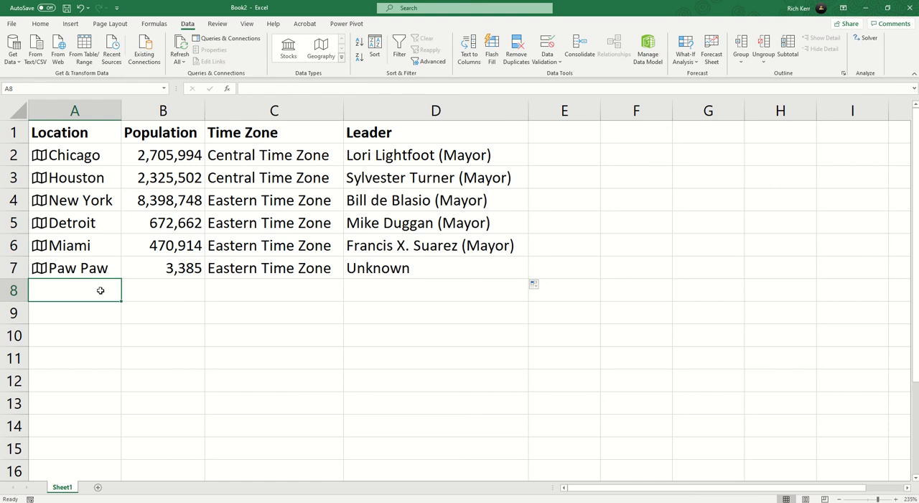
text(Yoky)
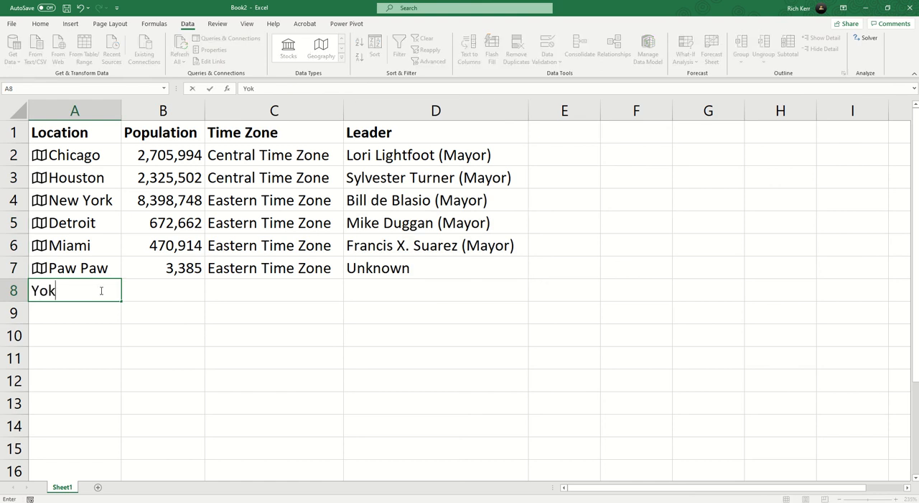
key(BackSpace)
key(BackSpace)
key(BackSpace)
key(BackSpace)
text(Tokyo)
key(Return)
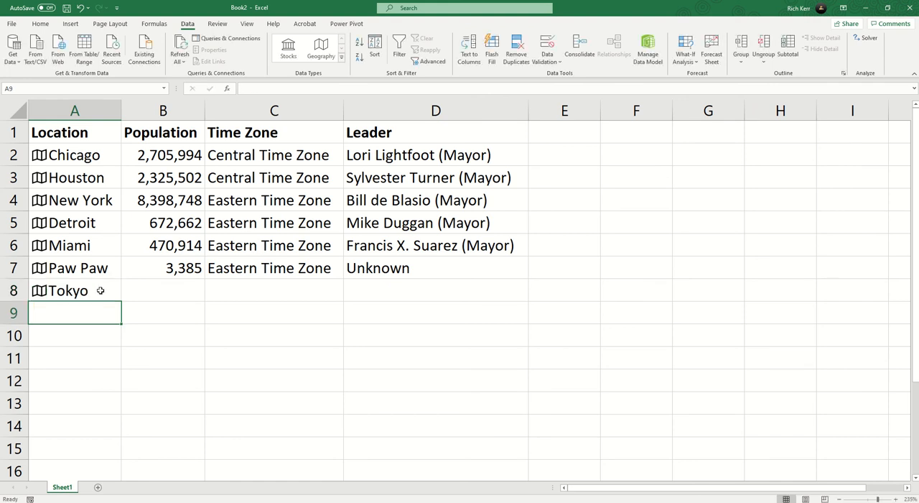
Add Paris in A9 and Seoul in A10 to extend the location list.
text(Par)
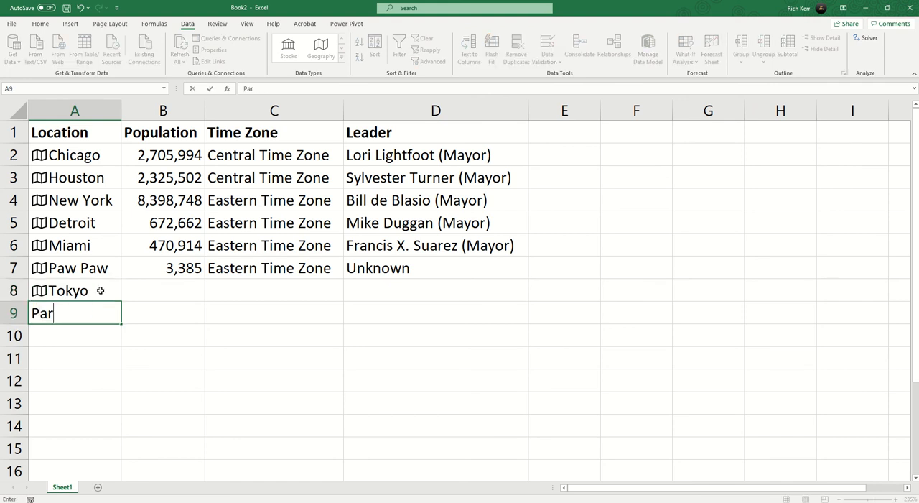
text(is)
key(Return)
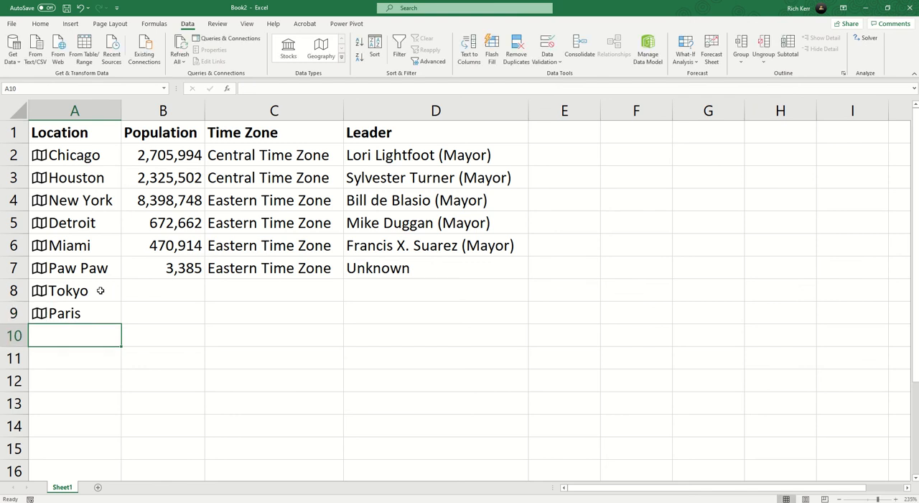
text(Seoul)
key(Return)
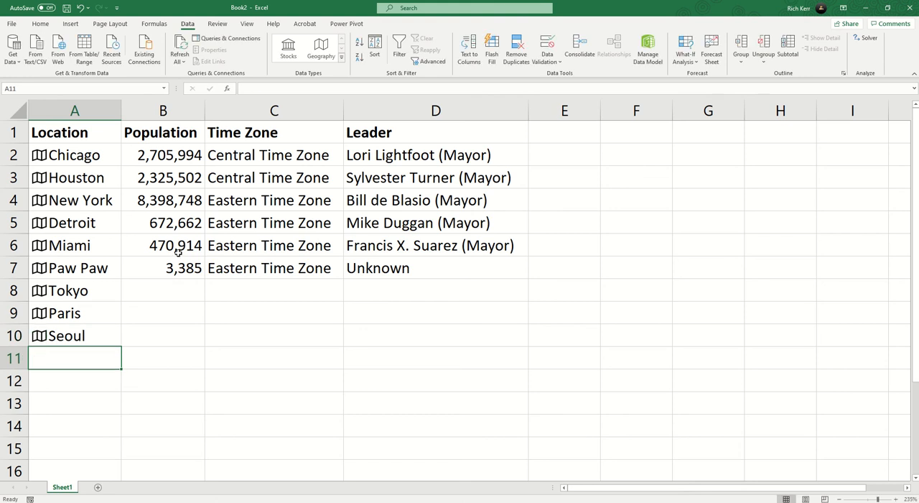
Fill the population, time zone and leader formulas from B7:D7 down to row 10 and autofit column C.
drag(182, 267, 524, 269)
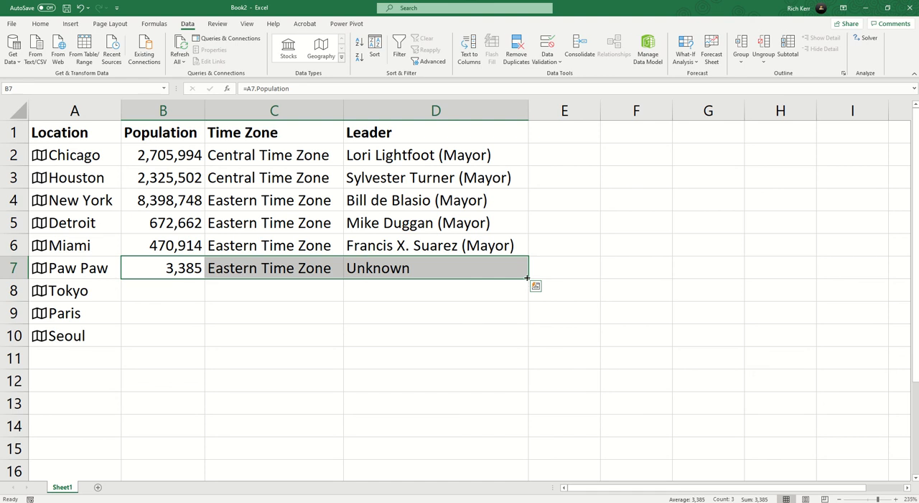
double_click(527, 278)
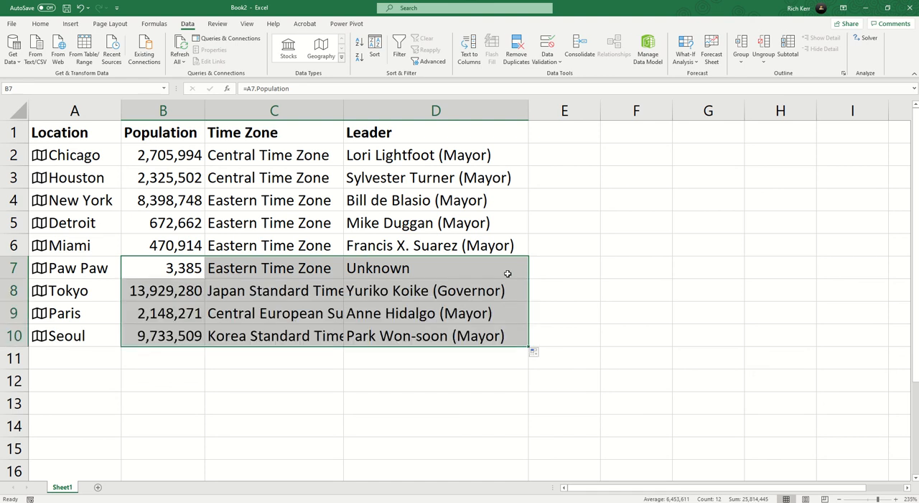
double_click(346, 106)
click(437, 275)
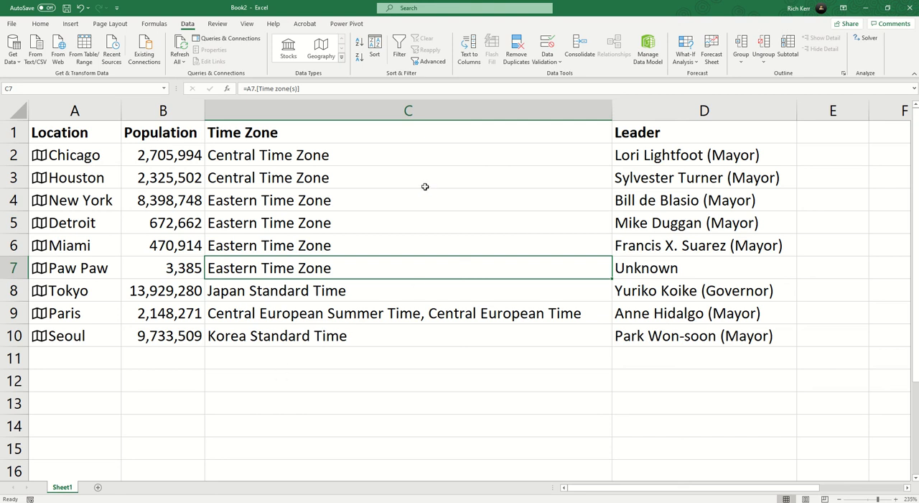
scroll(423, 189, down, 1)
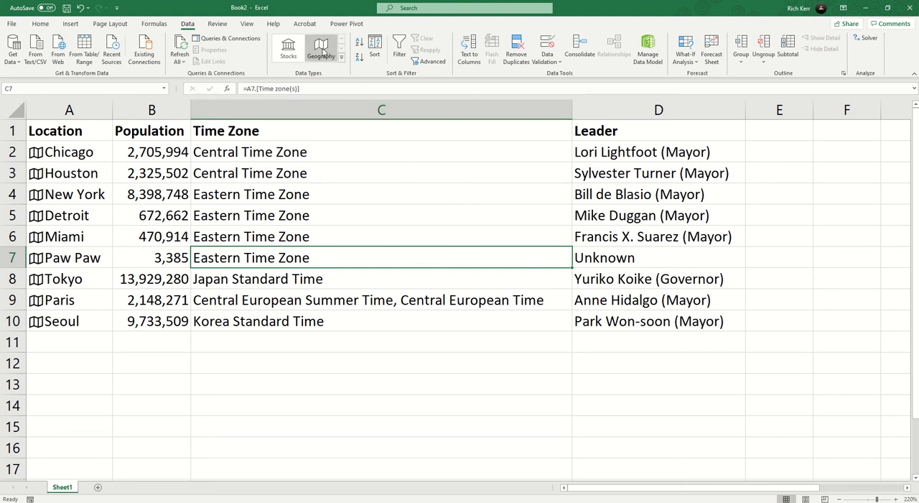
click(281, 178)
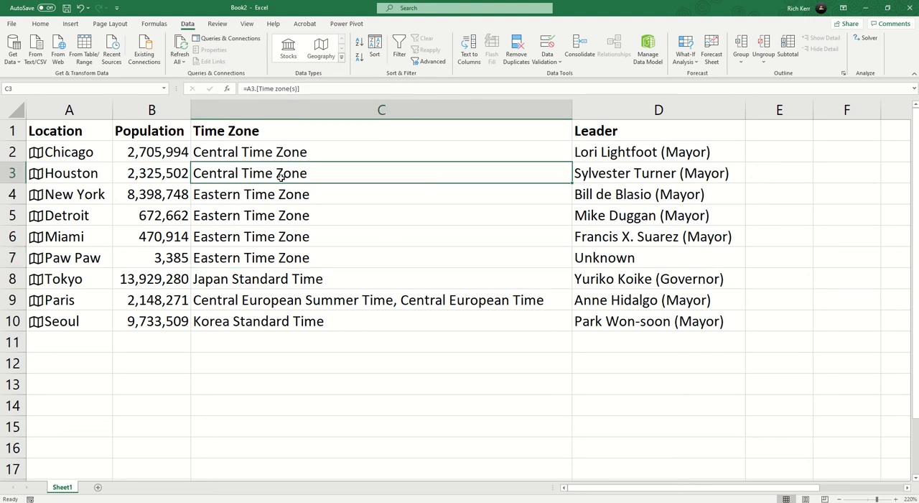